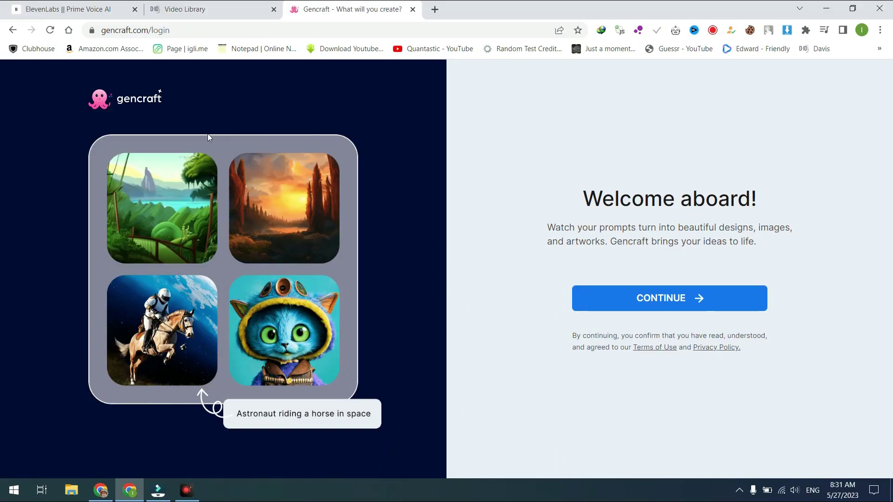
- Sign in to Gencraft with a Google account and dismiss the upgrade offer
left_click(677, 297)
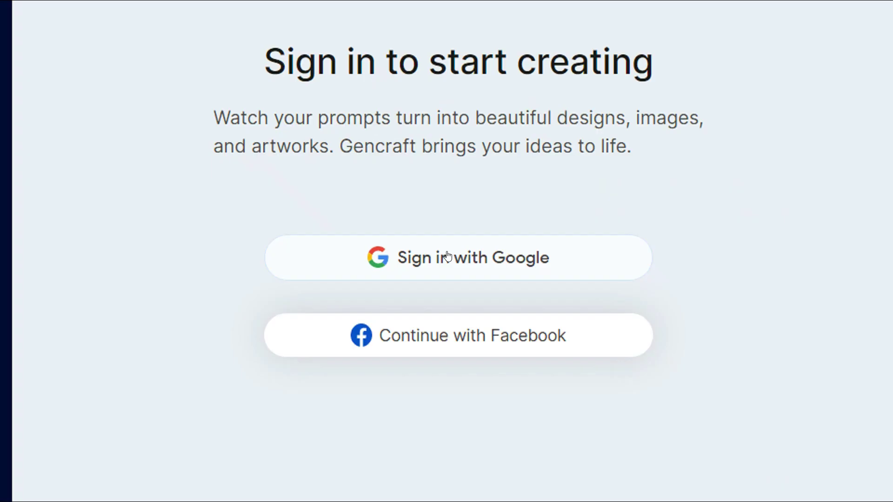
left_click(447, 256)
left_click(432, 249)
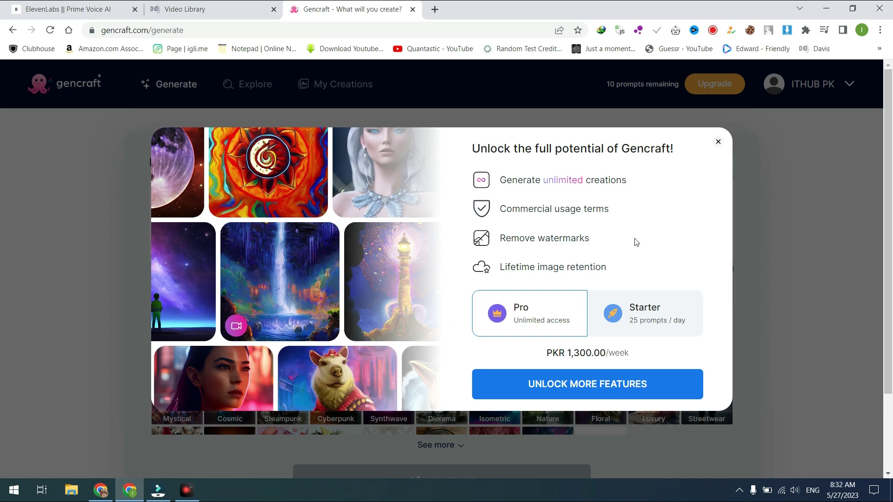
left_click(717, 144)
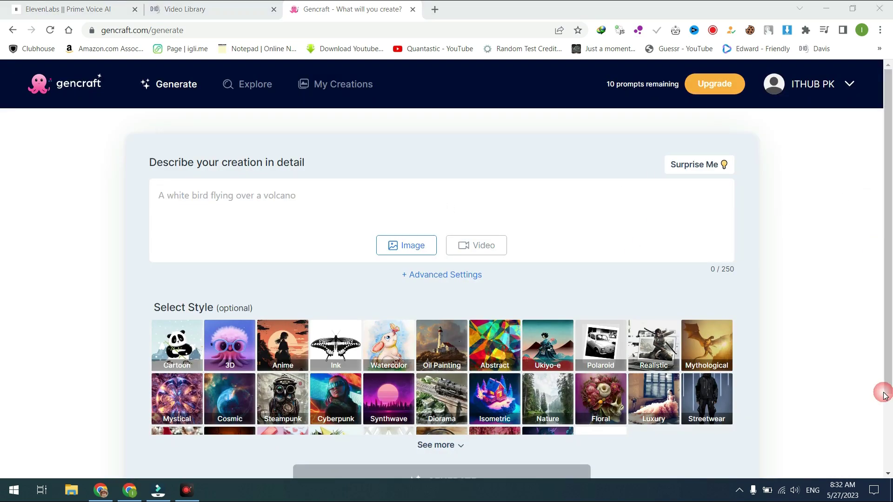
left_click_drag(884, 393, 888, 381)
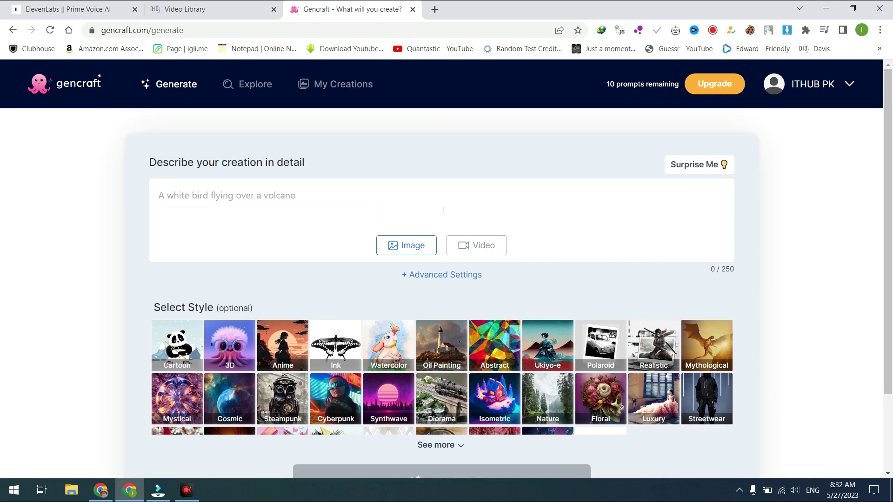
type("A mature Arabic man with beard")
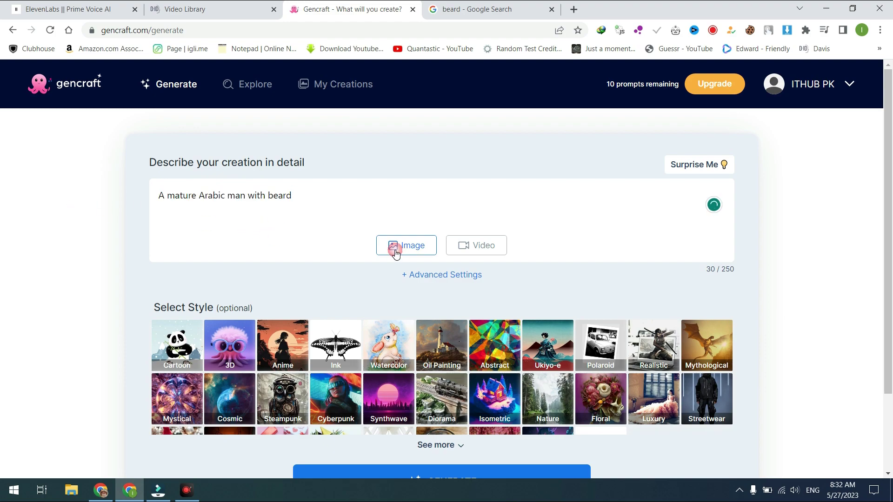
scroll(395, 253, "down", 2)
- Generate portraits from the prompt and download the first as 'A mature Arabic 0.png'
left_click(419, 383)
scroll(887, 235, "up", 1)
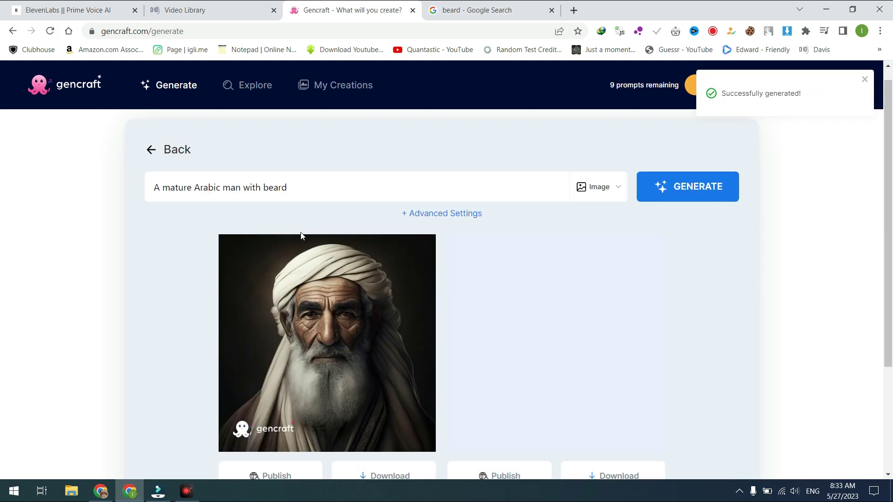
left_click_drag(889, 246, 889, 300)
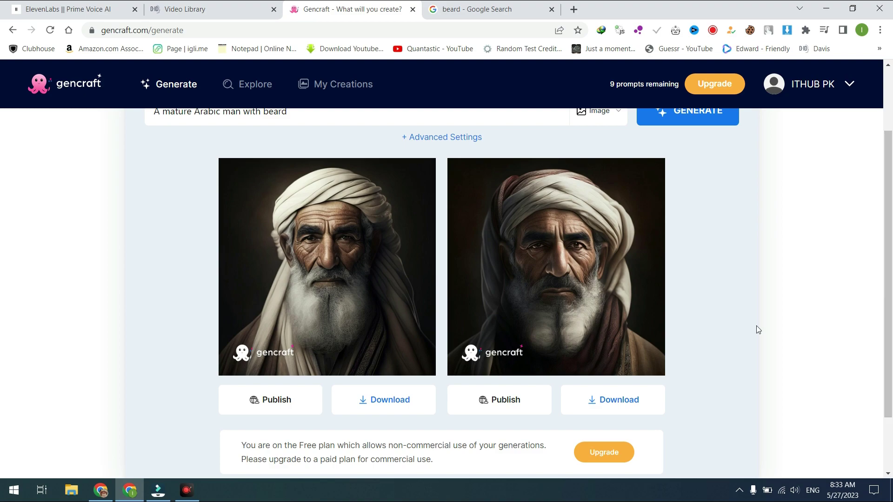
left_click(376, 402)
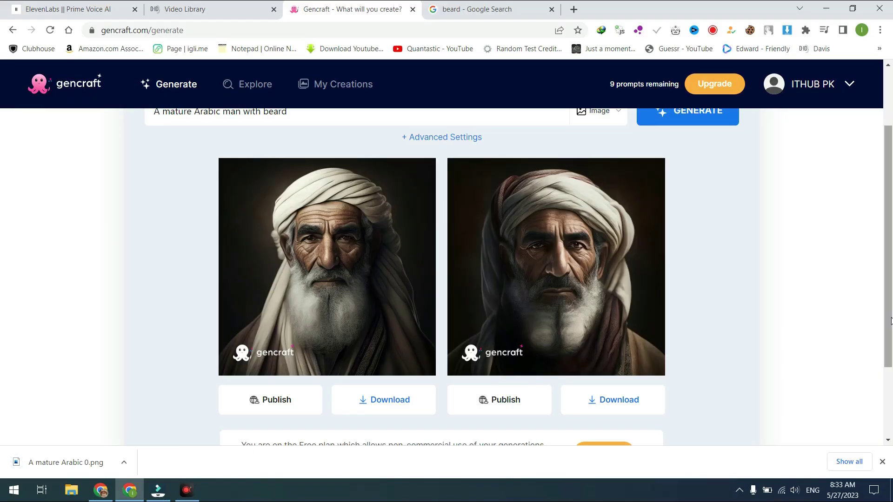
scroll(300, 252, "up", 2)
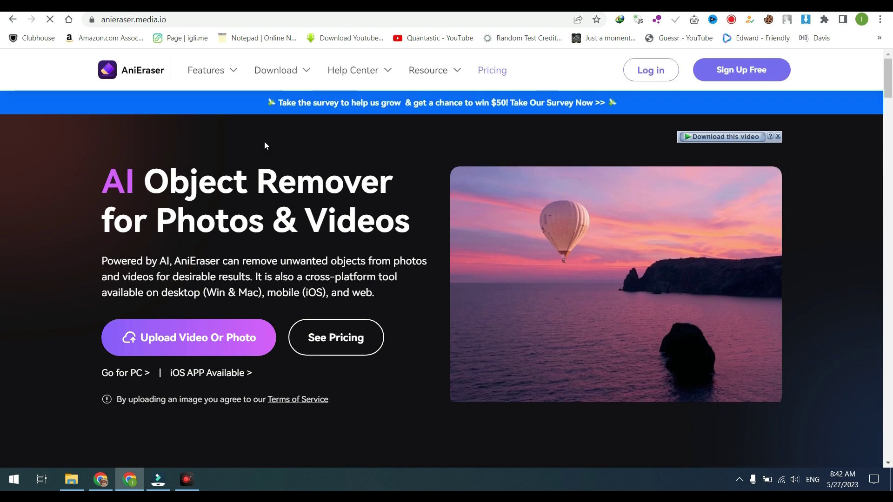
- Upload 'A mature Arabic 0.png' to AniEraser's online object remover and enlarge the brush
left_click(741, 70)
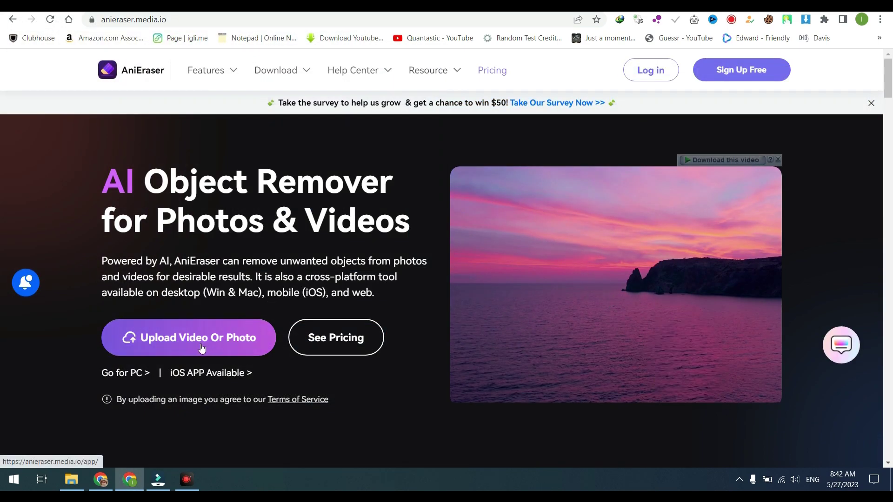
left_click(172, 343)
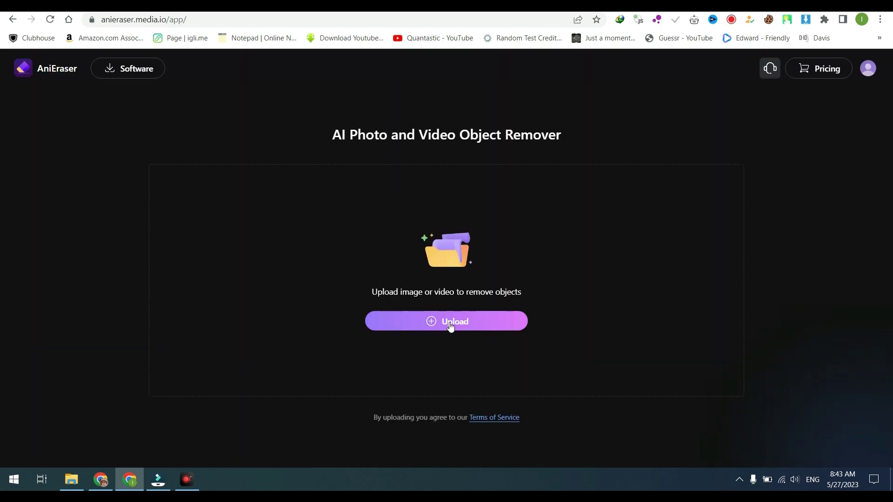
left_click(451, 325)
scroll(399, 105, "down", 3)
scroll(399, 105, "down", 2)
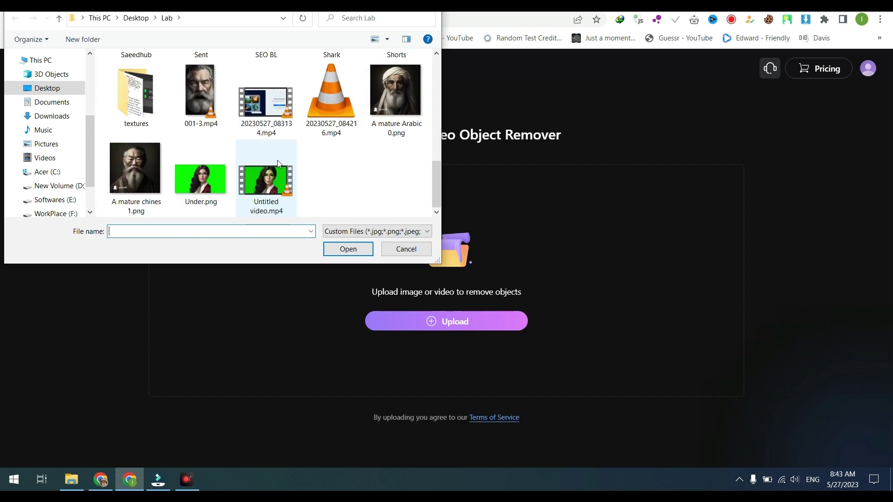
double_click(399, 89)
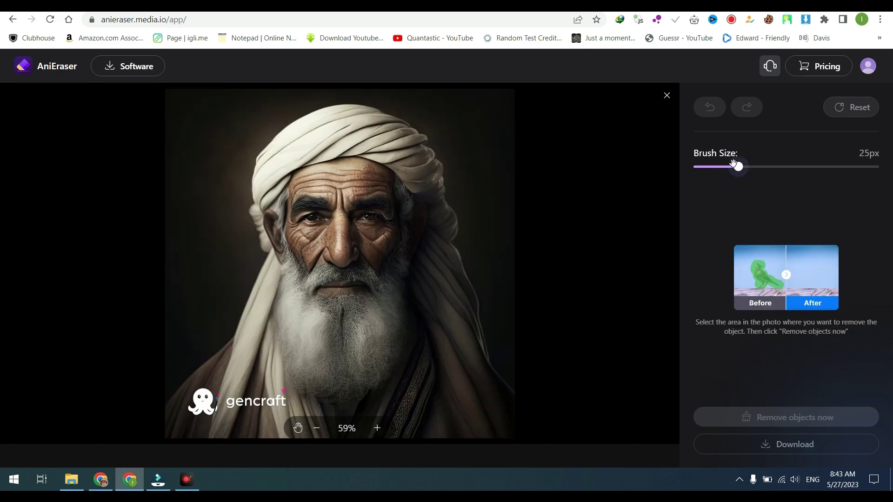
left_click_drag(733, 163, 798, 167)
- Set the brush to 57px, paint over the bottom-left gencraft watermark, and remove it
left_click(787, 167)
left_click_drag(280, 400, 196, 406)
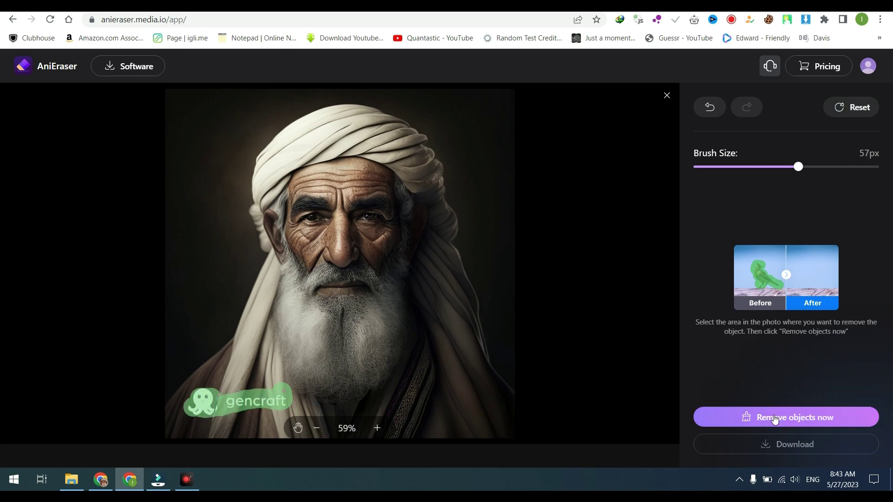
left_click(780, 417)
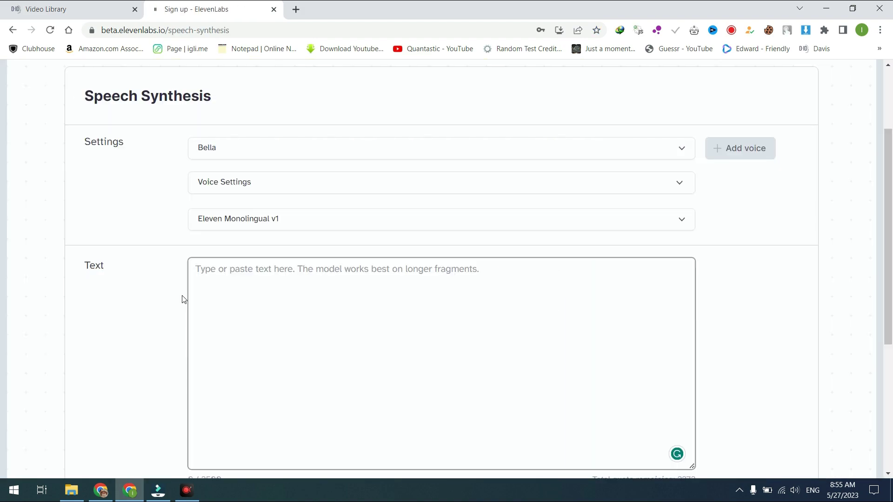
type("Th")
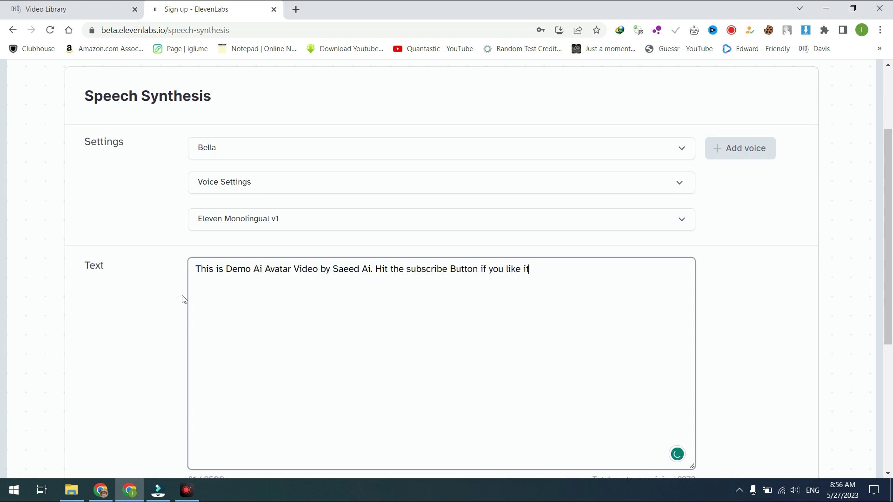
- Generate the subscribe-message narration in the premade Adam voice
left_click(300, 148)
left_click(305, 174)
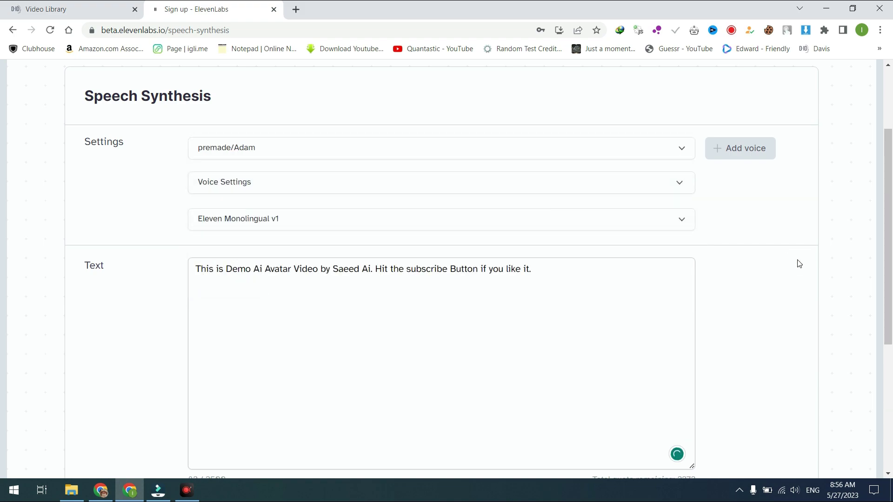
scroll(795, 272, "down", 2)
left_click(514, 387)
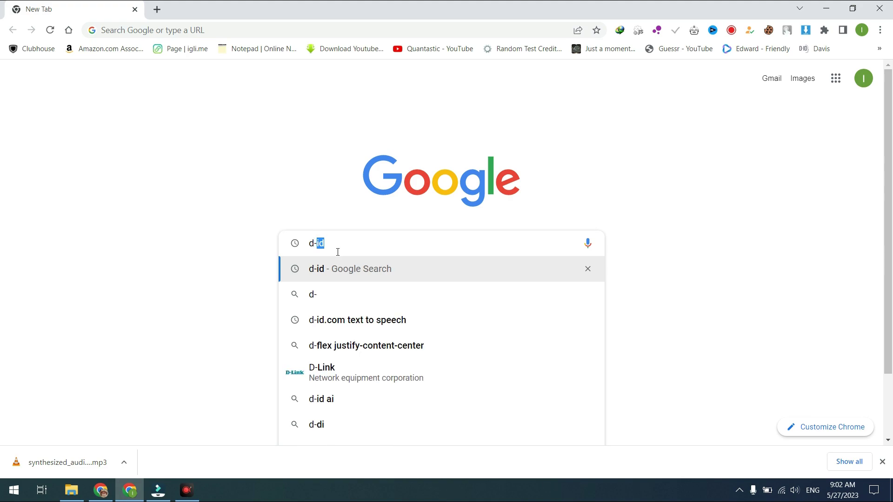
- Search Google for d-id and reach D-ID Studio's Login/Signup page
key("Return")
left_click(321, 203)
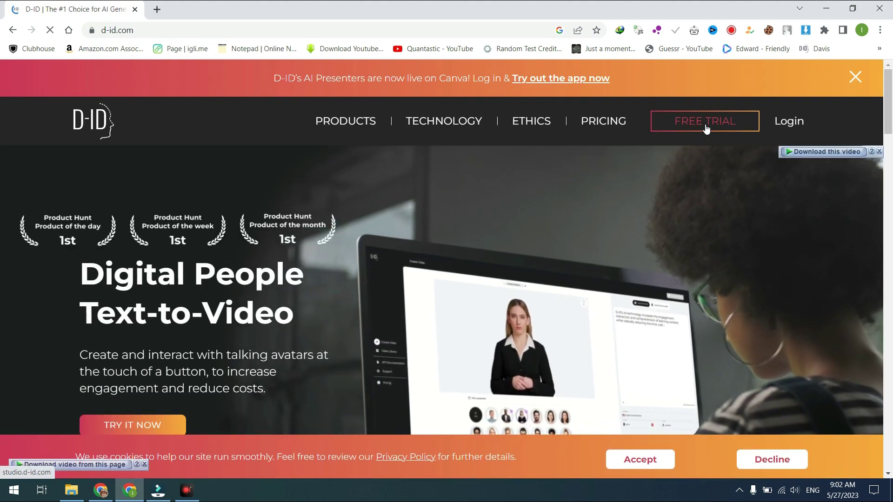
left_click(701, 122)
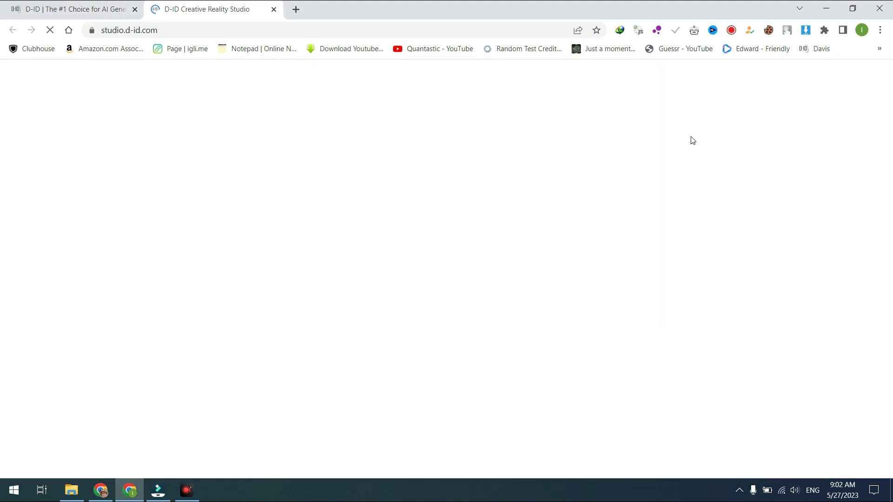
left_click(83, 454)
left_click(80, 411)
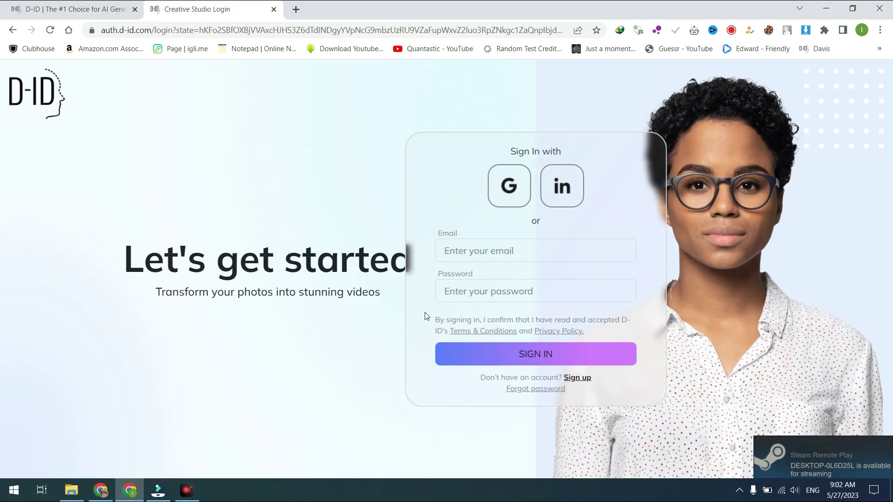
- Sign up by email, confirm the account via the Gmail verification email, and close extra tabs
left_click(460, 291)
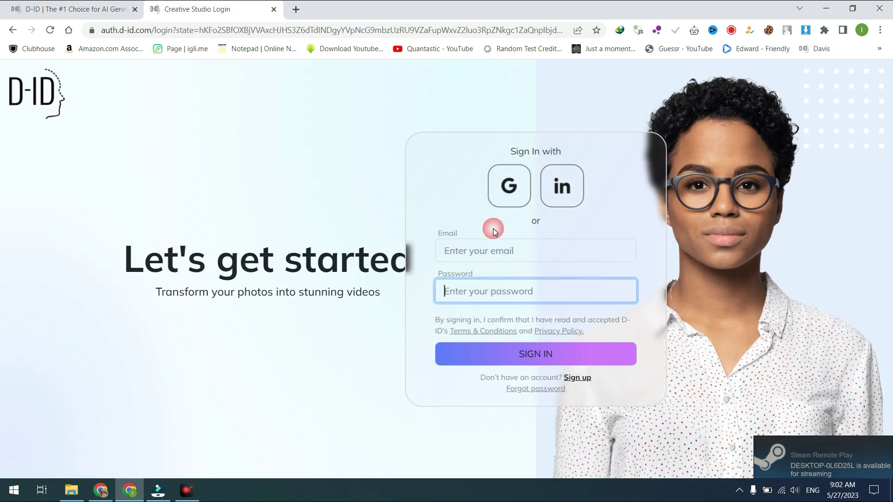
left_click(495, 250)
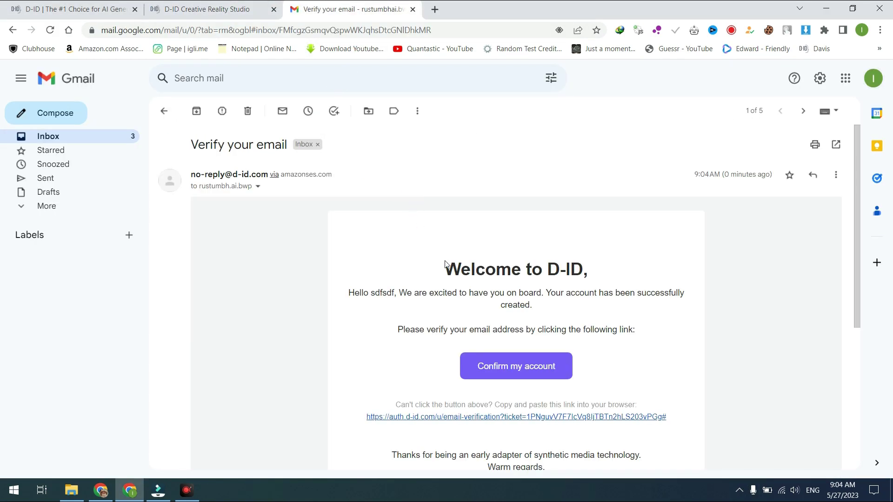
left_click(501, 381)
left_click(413, 10)
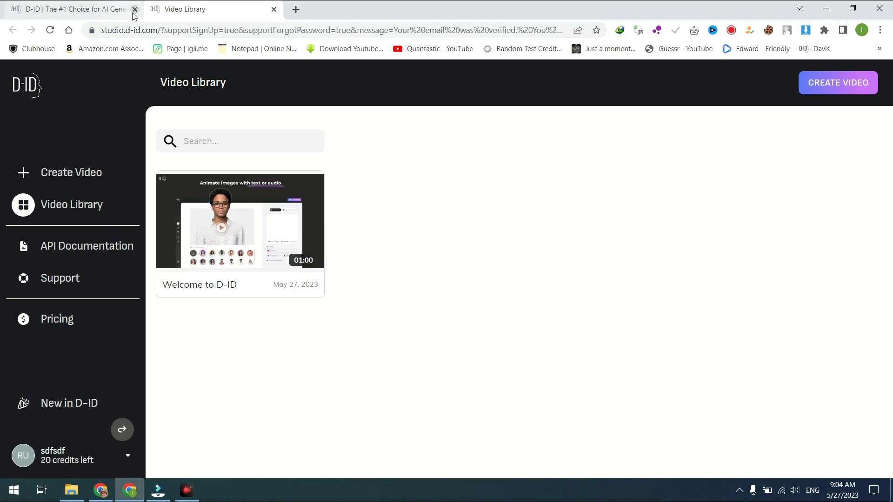
left_click(135, 10)
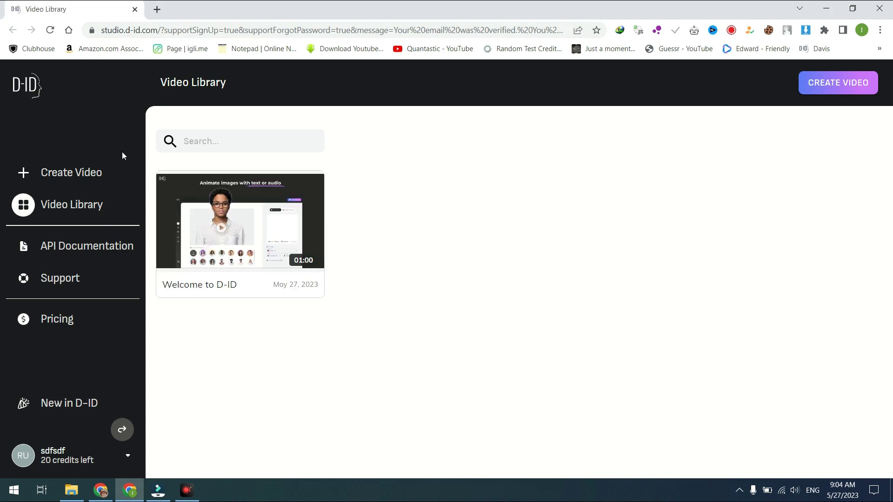
- Create a new video with the mature Arabic man portrait as a custom presenter
left_click(76, 174)
left_click(238, 391)
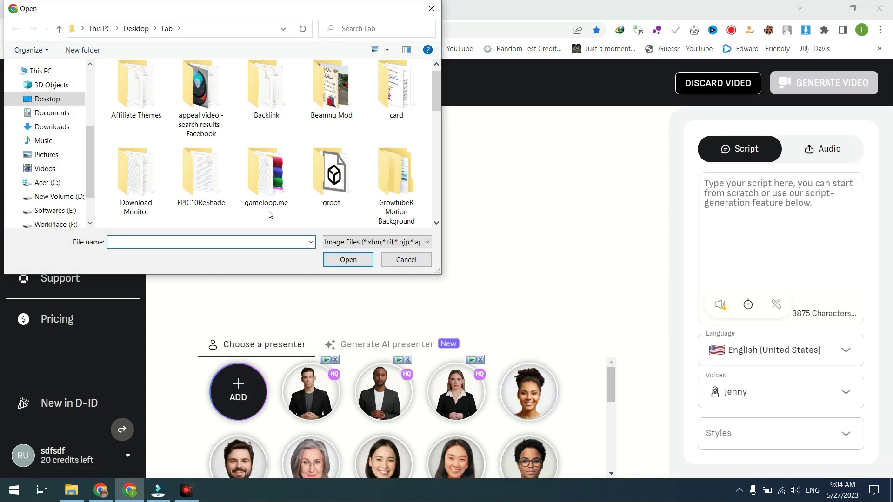
scroll(269, 213, "down", 5)
scroll(269, 213, "down", 3)
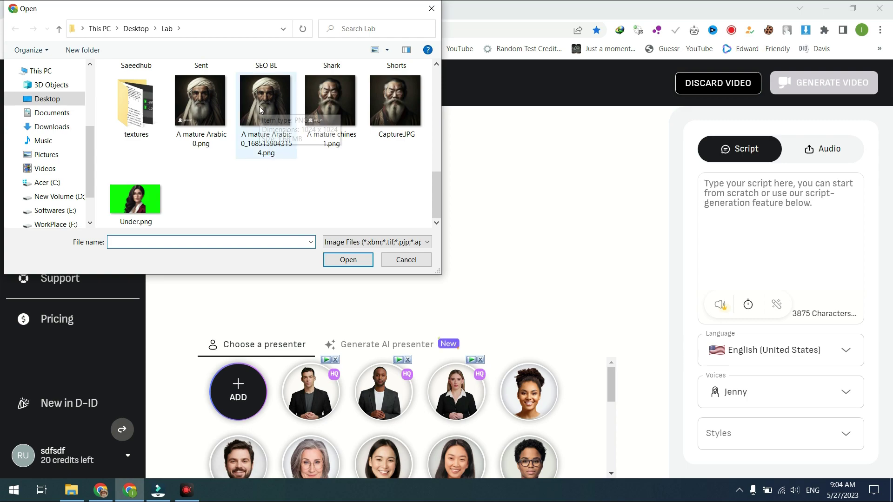
double_click(258, 106)
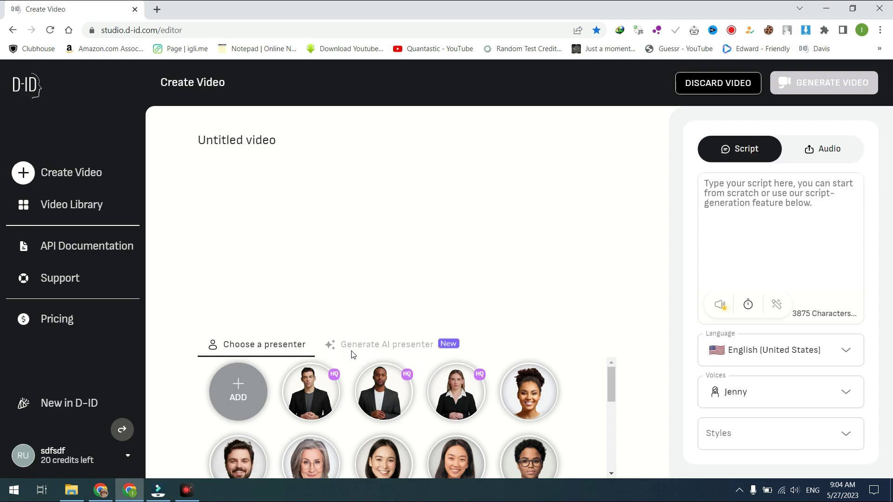
- Set the narration to the uploaded ElevenLabs audio file
left_click(823, 149)
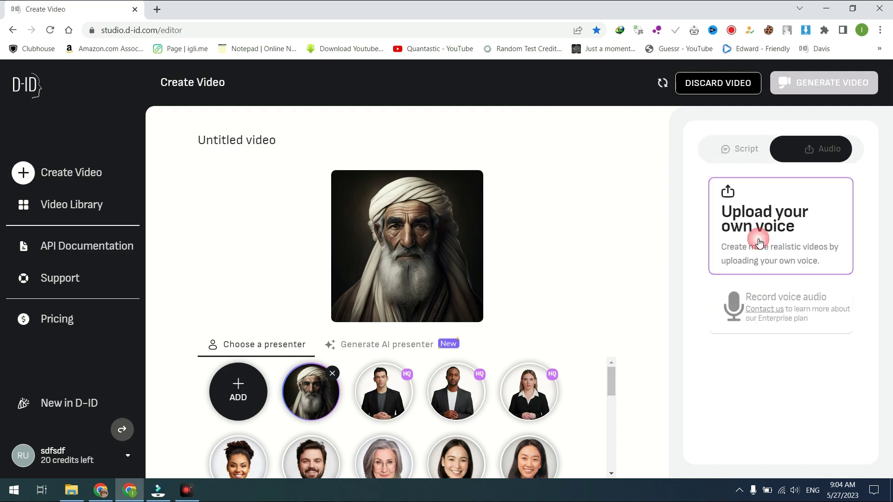
left_click(759, 234)
scroll(342, 190, "down", 2)
scroll(342, 191, "down", 2)
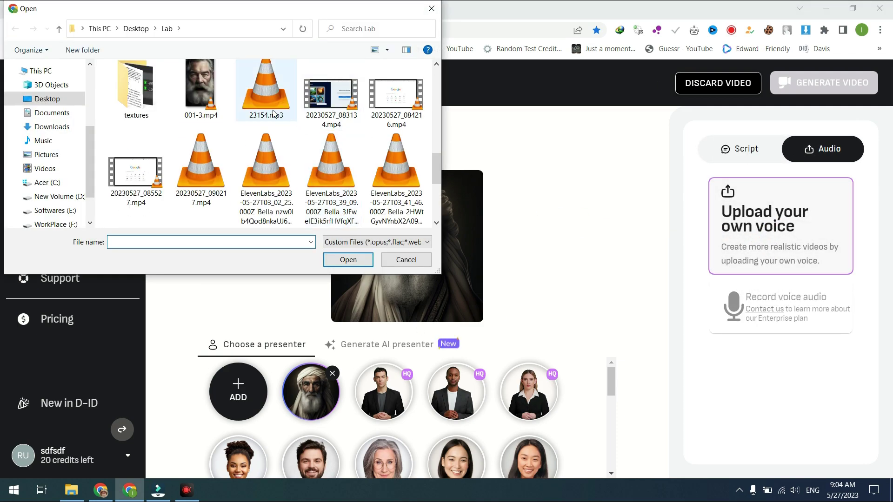
double_click(341, 186)
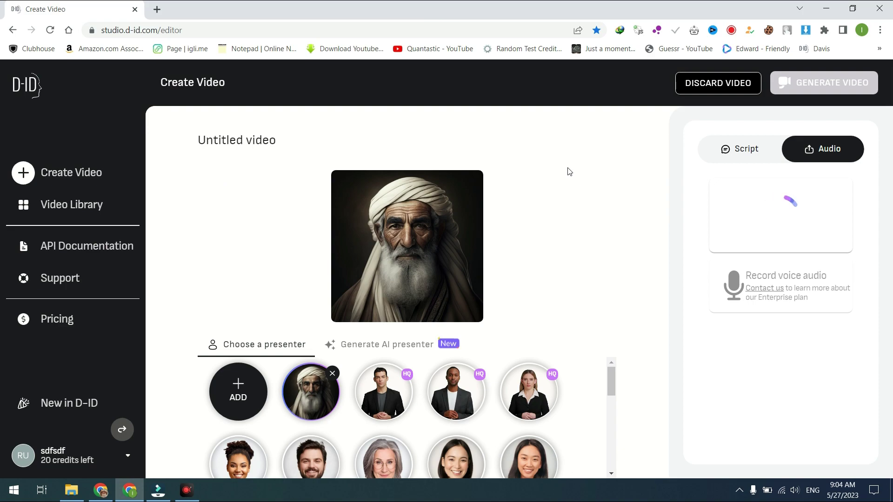
- Generate the video for one credit and open its options menu in the Video Library
left_click(818, 90)
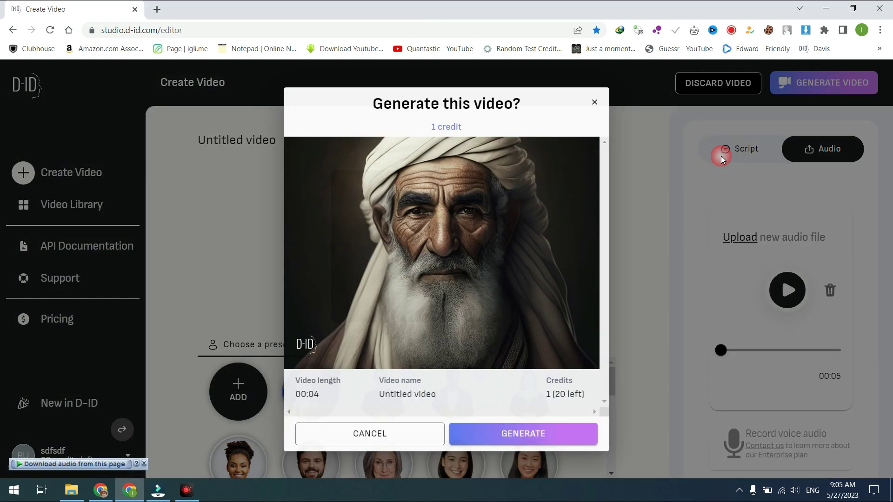
left_click(512, 434)
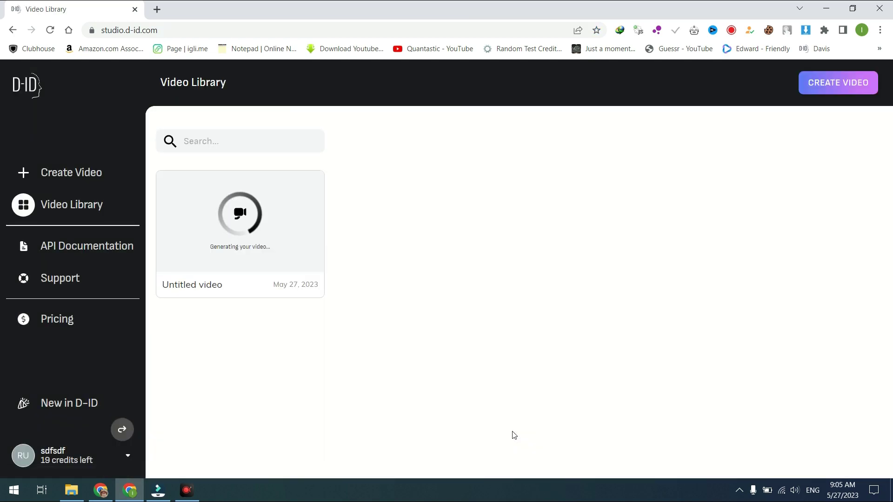
left_click(310, 186)
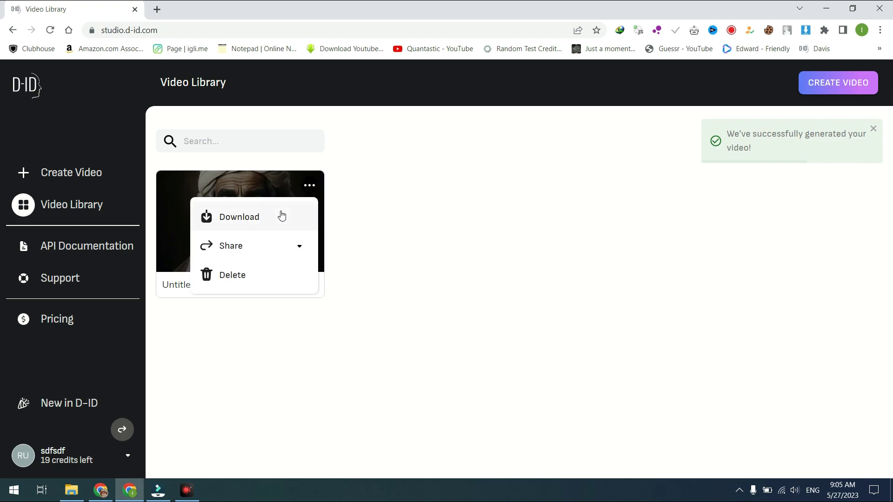